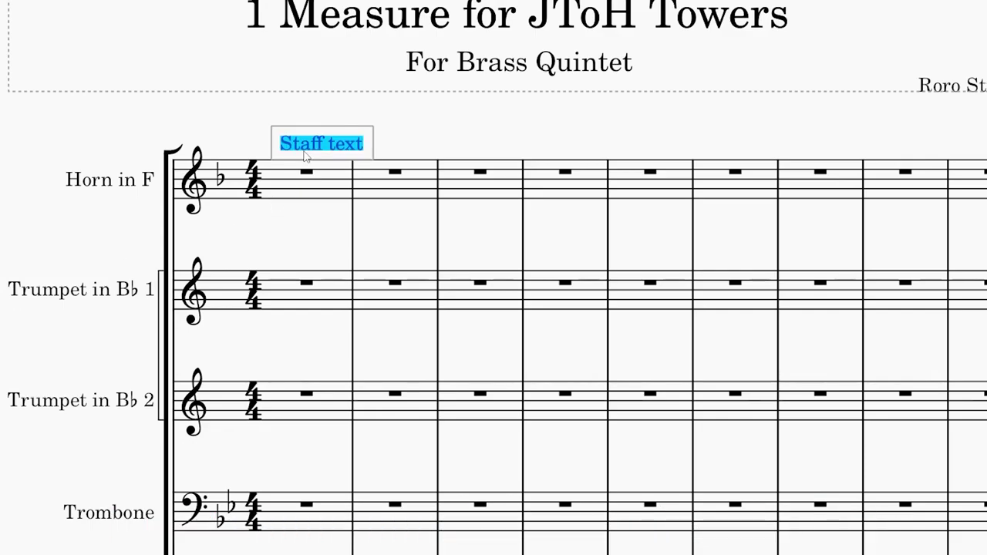
Label the first measure ToAST and enter whole notes for the brass parts in it
{"action": "type", "text": "ToAST"}
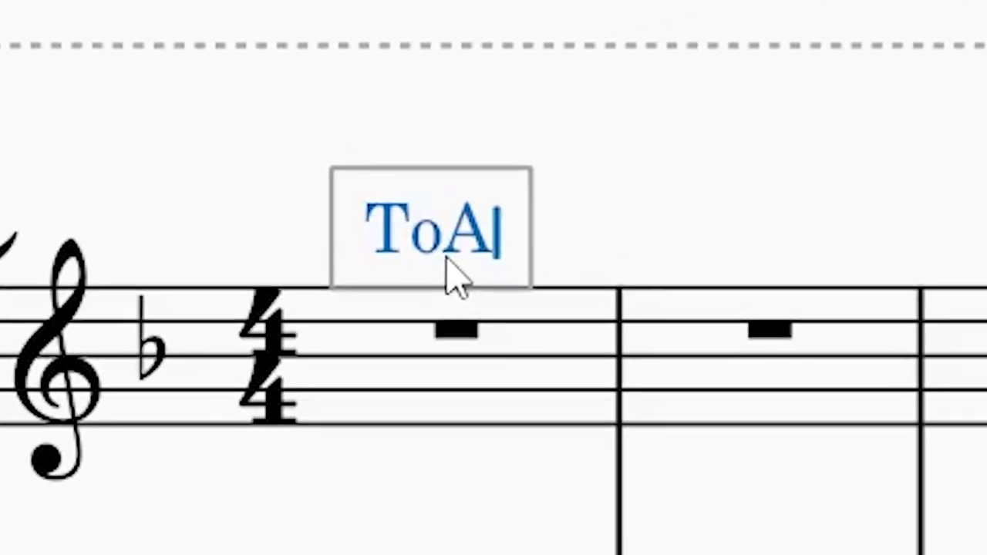
{"action": "key", "text": "Escape"}
{"action": "key", "text": "Up"}
{"action": "key", "text": "Up"}
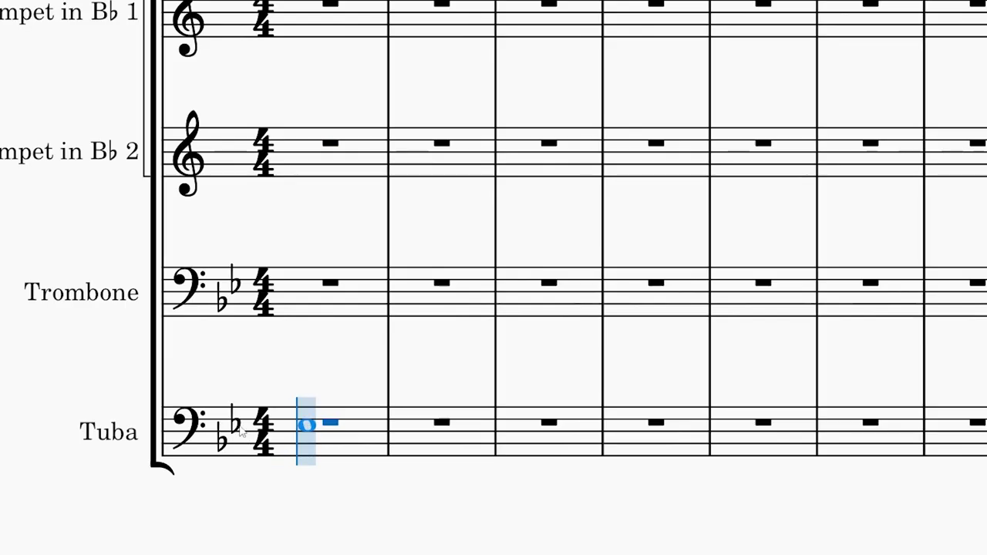
{"action": "key", "text": "Down"}
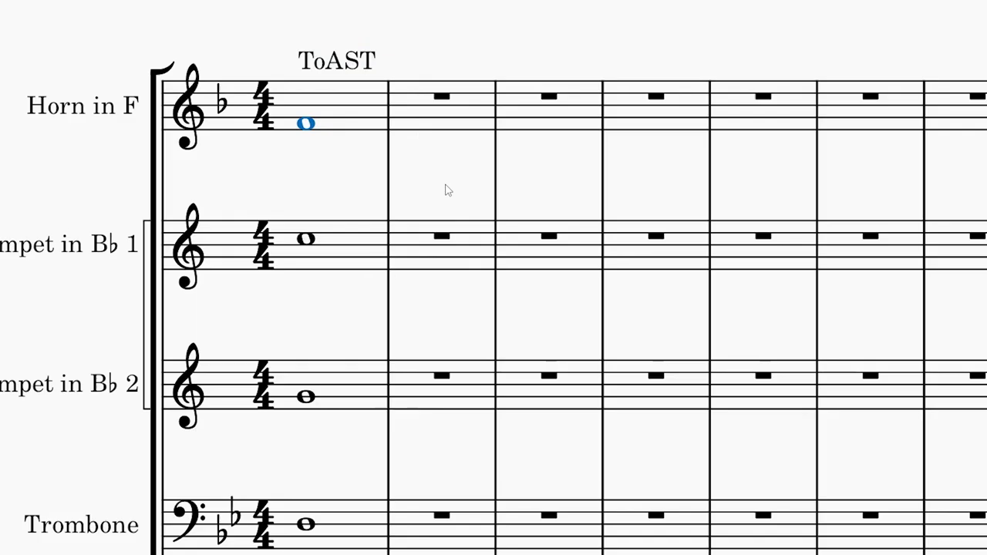
{"action": "left_click", "coordinate": [445, 189]}
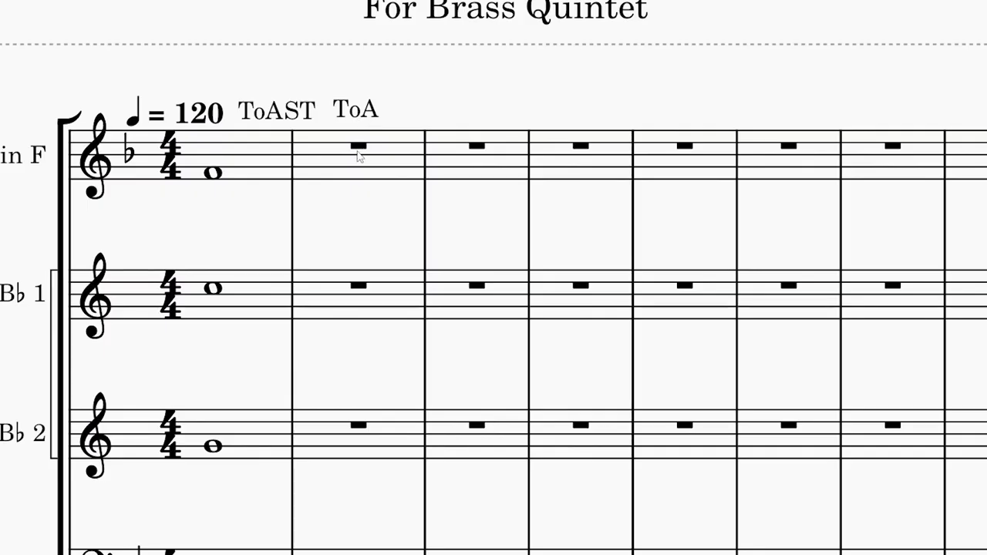
{"action": "left_click", "coordinate": [358, 157]}
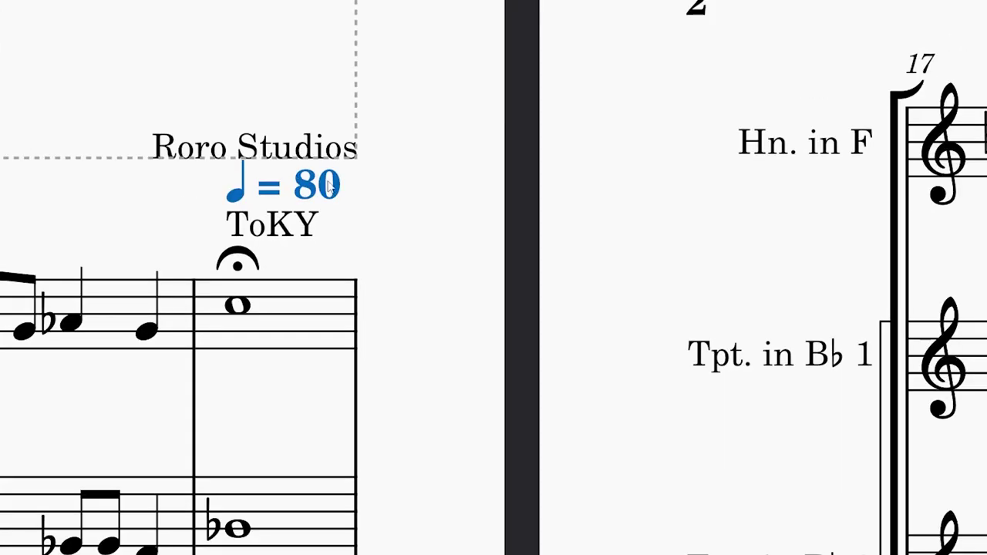
Open the tempo marking above the ToKY measure for editing
{"action": "double_click", "coordinate": [329, 187]}
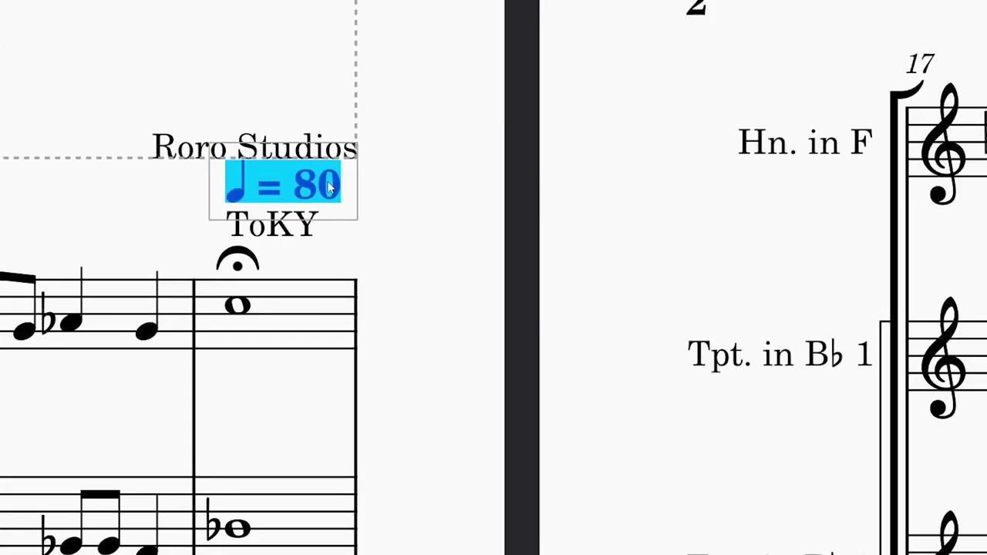
{"action": "double_click", "coordinate": [329, 187]}
{"action": "left_click", "coordinate": [392, 210]}
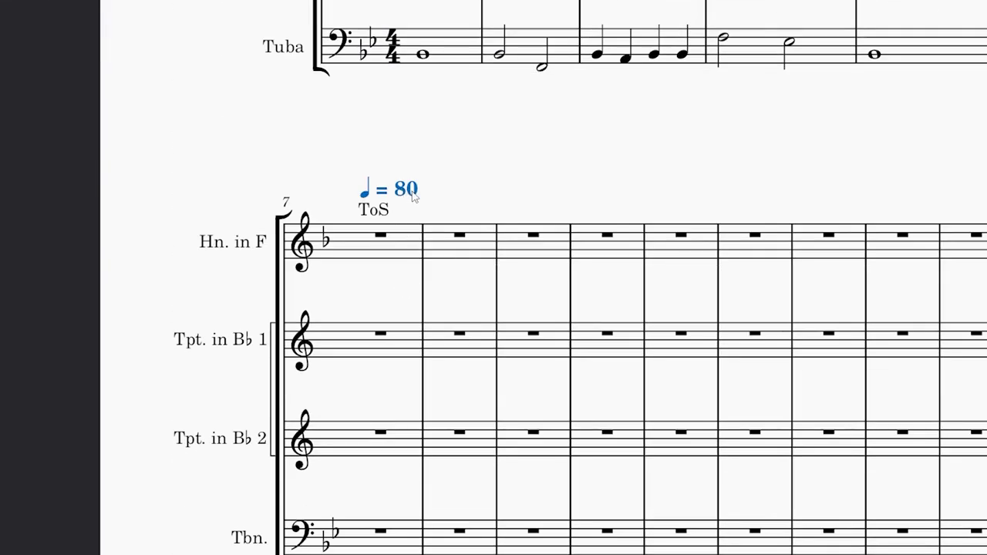
Set the tempo marking at the ToS measure to quarter note = 145
{"action": "double_click", "coordinate": [413, 197]}
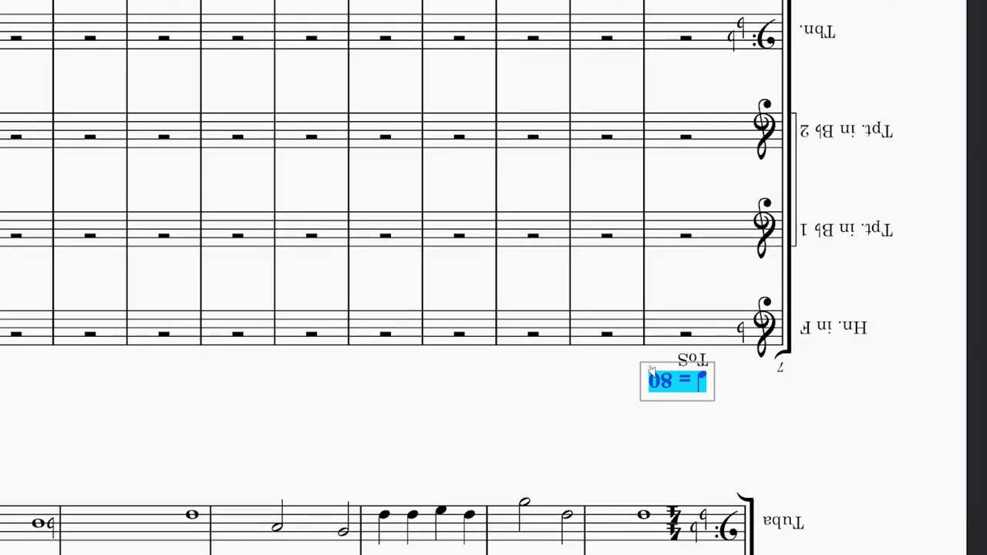
{"action": "double_click", "coordinate": [413, 196]}
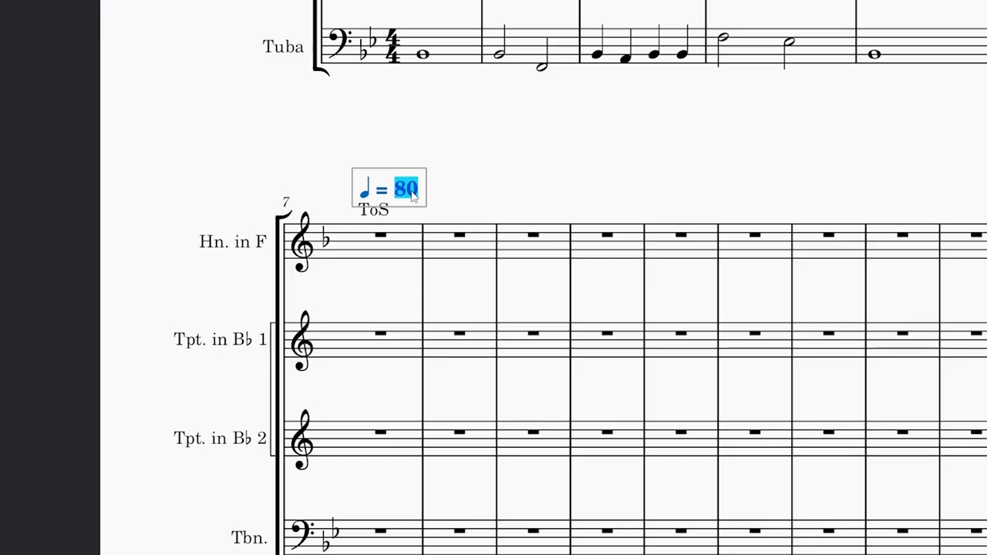
{"action": "type", "text": "145"}
{"action": "key", "text": "Escape"}
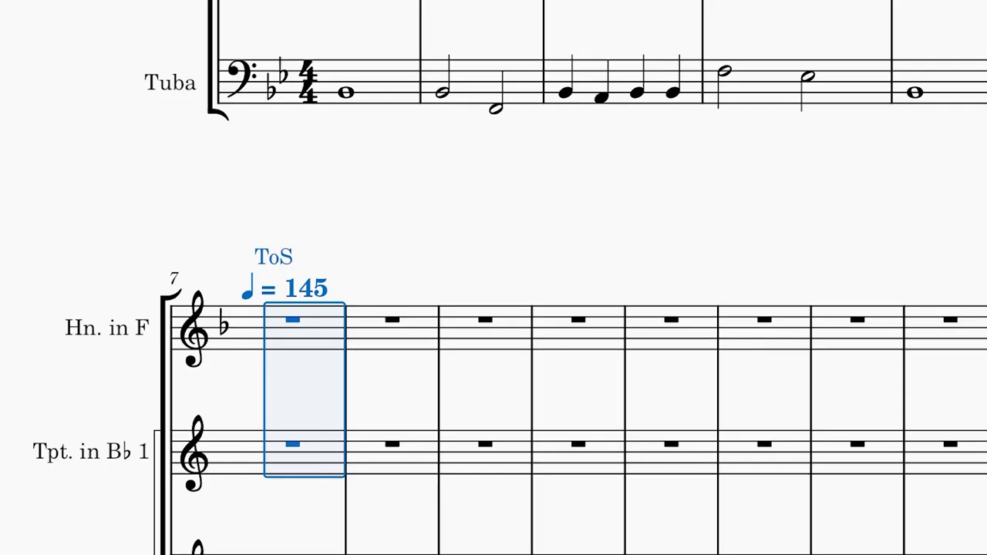
{"action": "key", "text": "Escape"}
Enter a rising horn line in measure 7, from a quarter-note F through eighth notes up to a quarter-note F in measure 8
{"action": "scroll", "coordinate": [301, 378], "scroll_direction": "down", "scroll_amount": 2}
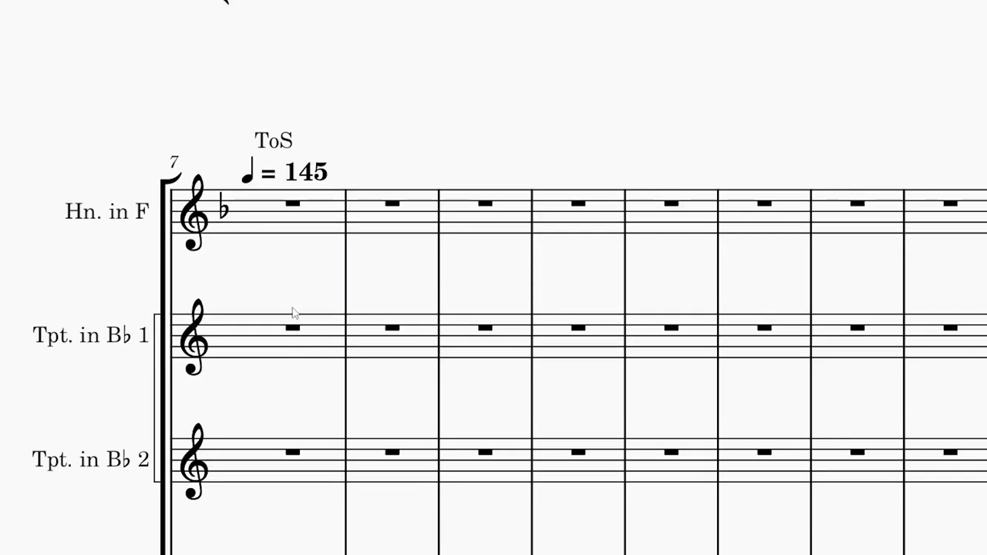
{"action": "scroll", "coordinate": [293, 293], "scroll_direction": "down", "scroll_amount": 1}
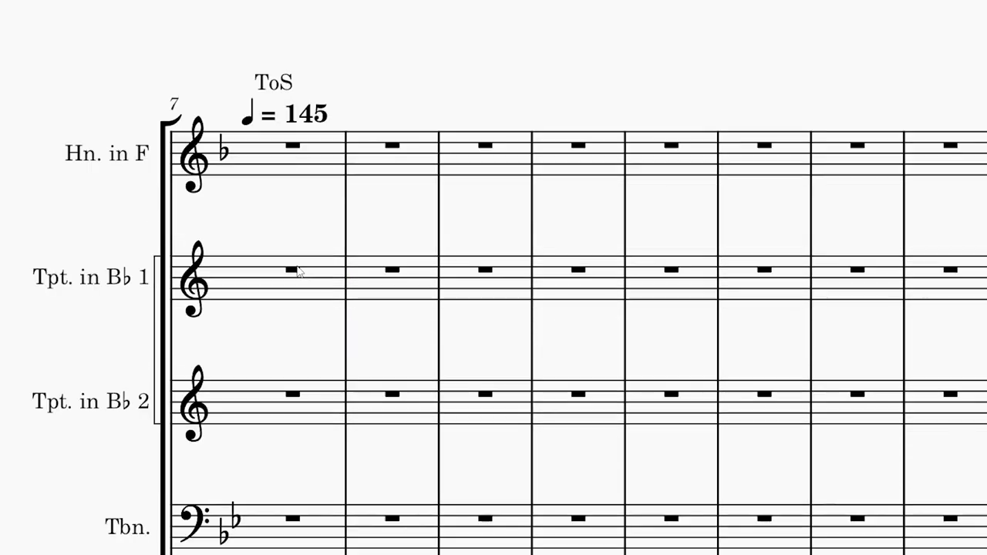
{"action": "left_click", "coordinate": [295, 147]}
{"action": "scroll", "coordinate": [297, 177], "scroll_direction": "down", "scroll_amount": 1}
{"action": "key", "text": "n"}
{"action": "scroll", "coordinate": [273, 199], "scroll_direction": "up", "scroll_amount": 1}
{"action": "scroll", "coordinate": [268, 154], "scroll_direction": "up", "scroll_amount": 5}
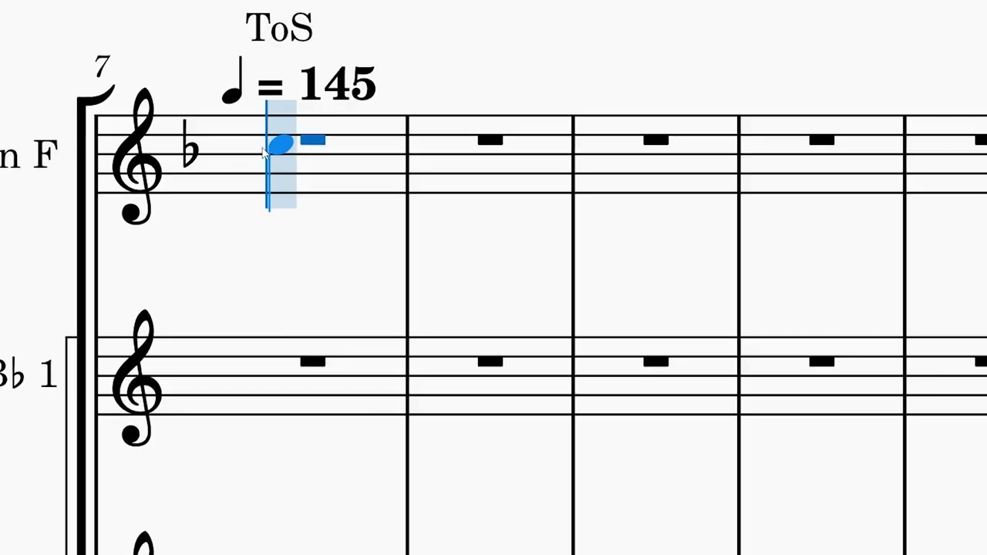
{"action": "key", "text": "Escape"}
{"action": "scroll", "coordinate": [266, 340], "scroll_direction": "up", "scroll_amount": 2}
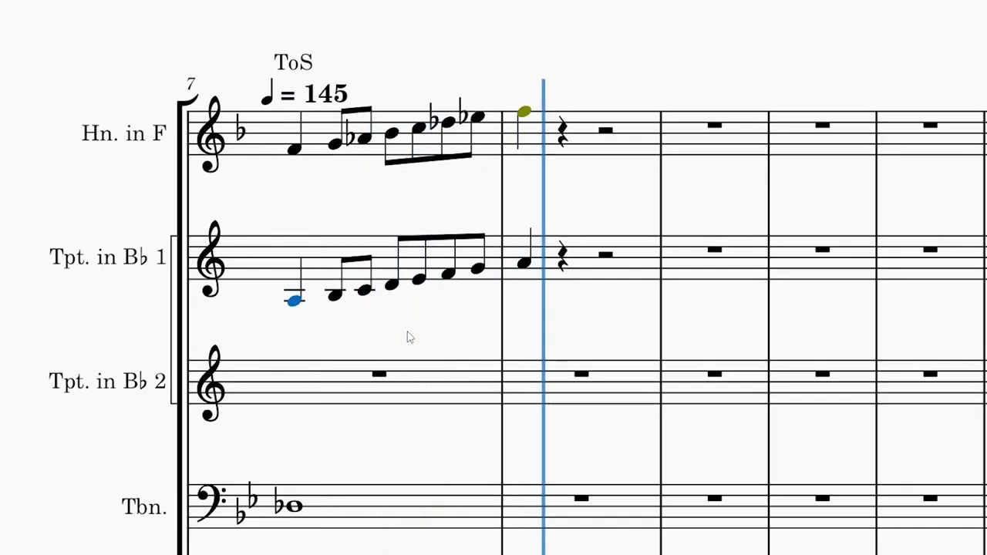
Play back the horn and first trumpet lines from measure 7
{"action": "key", "text": "space"}
{"action": "left_click", "coordinate": [573, 325]}
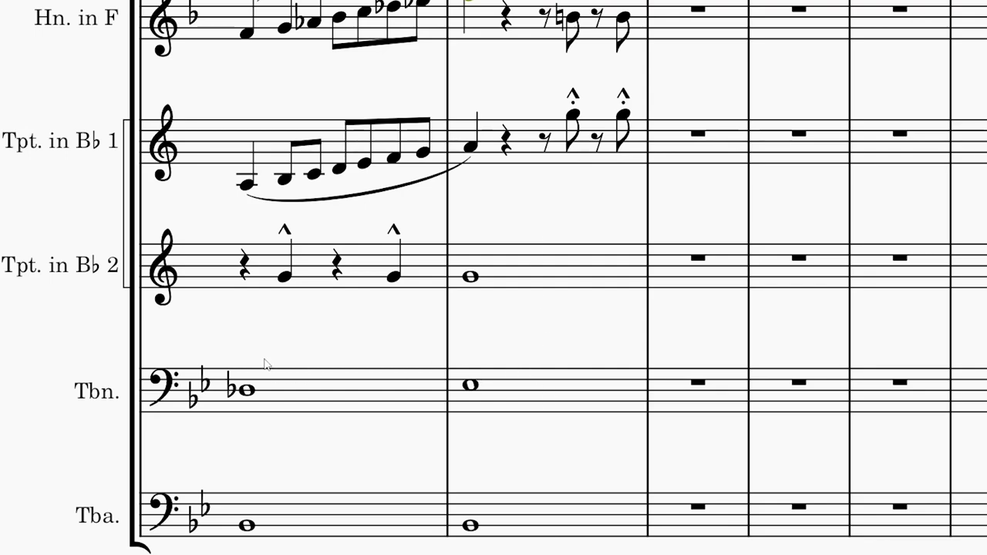
{"action": "left_click", "coordinate": [244, 270]}
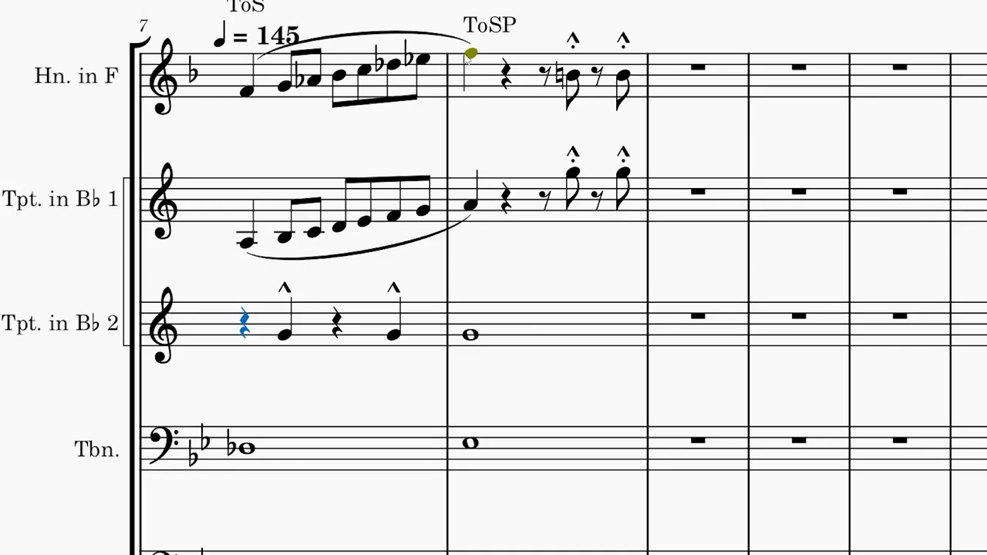
{"action": "left_click", "coordinate": [472, 205]}
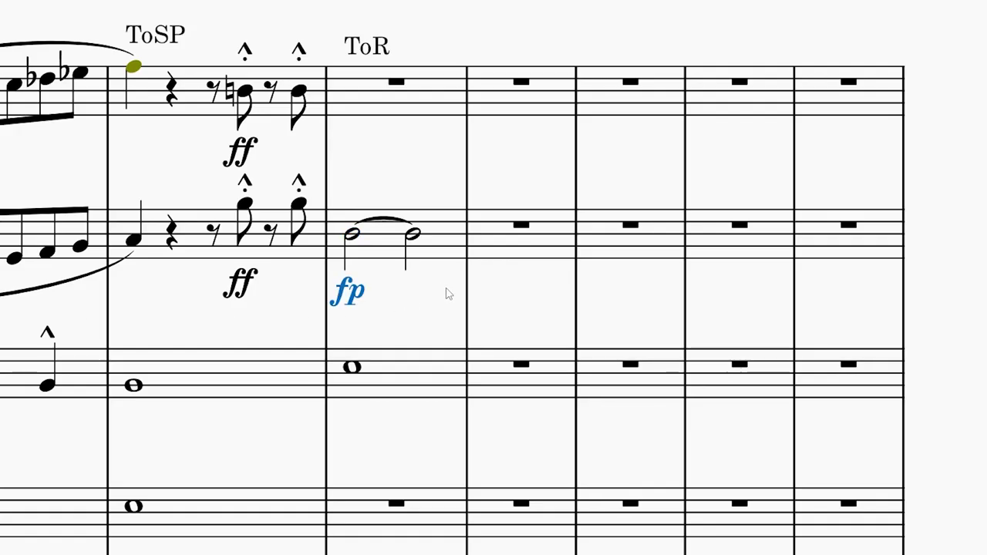
Add a crescendo hairpin after the fp under the first trumpet's ToR measure, ending in ff on the second tied half note
{"action": "key", "text": "Escape"}
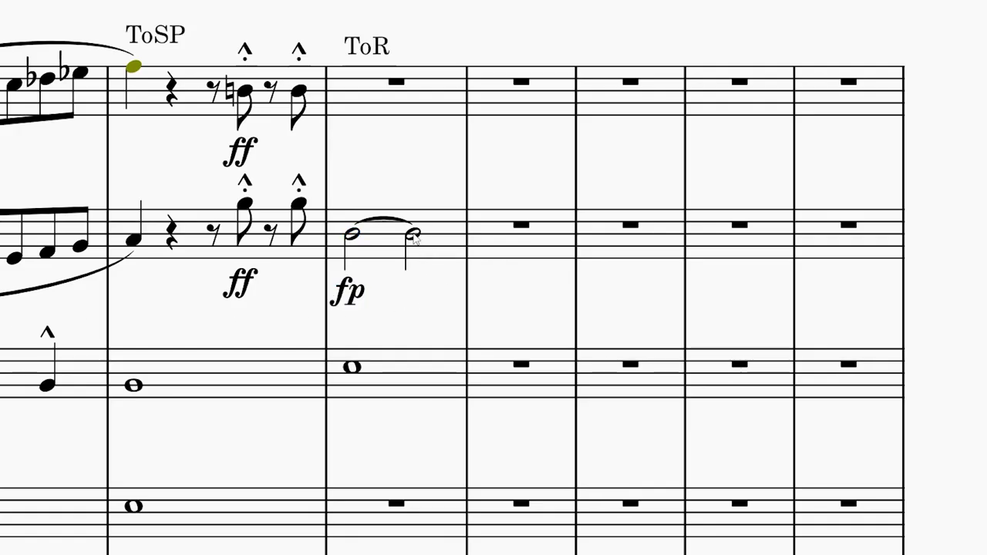
{"action": "left_click", "coordinate": [413, 234]}
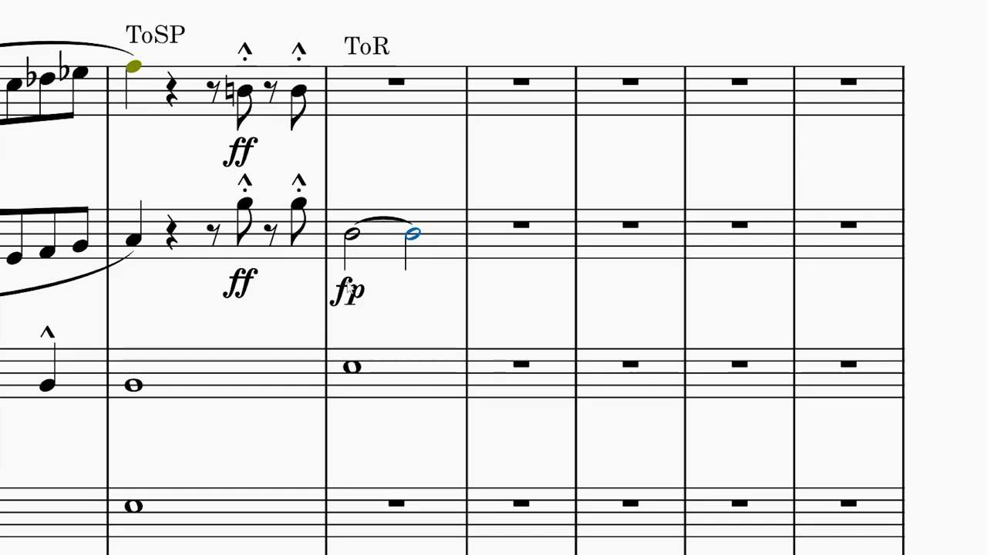
{"action": "left_click", "coordinate": [352, 233], "text": "shift"}
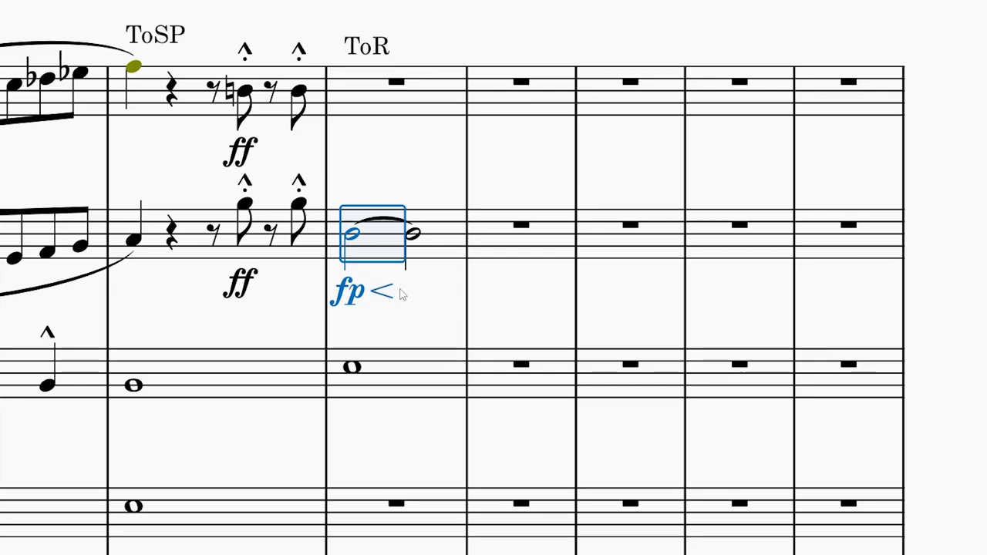
{"action": "key", "text": "Escape"}
{"action": "left_click", "coordinate": [409, 236]}
{"action": "left_click", "coordinate": [93, 307]}
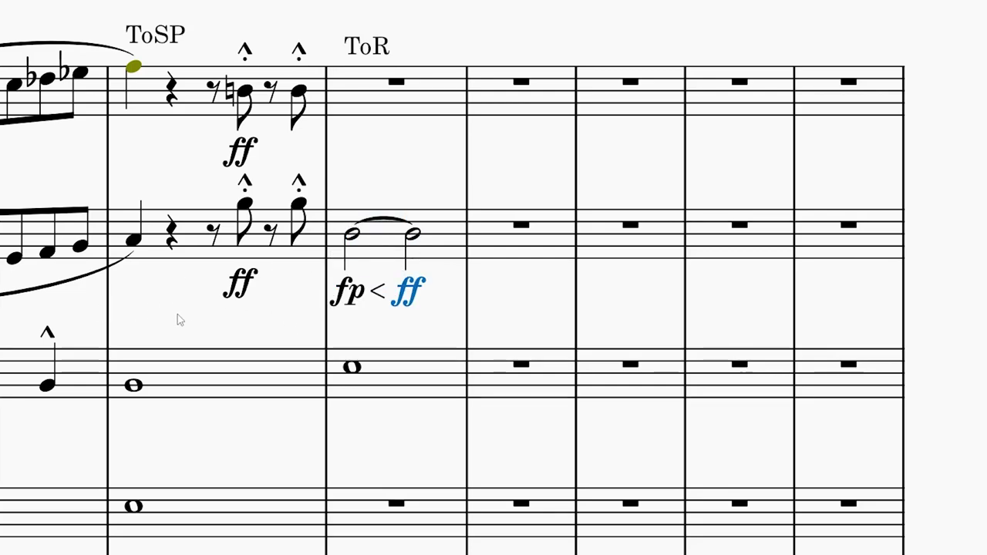
Add a three-stroke tremolo to the second half note of the first trumpet's ToR measure
{"action": "left_click", "coordinate": [413, 235]}
{"action": "key", "text": "alt+shift+t"}
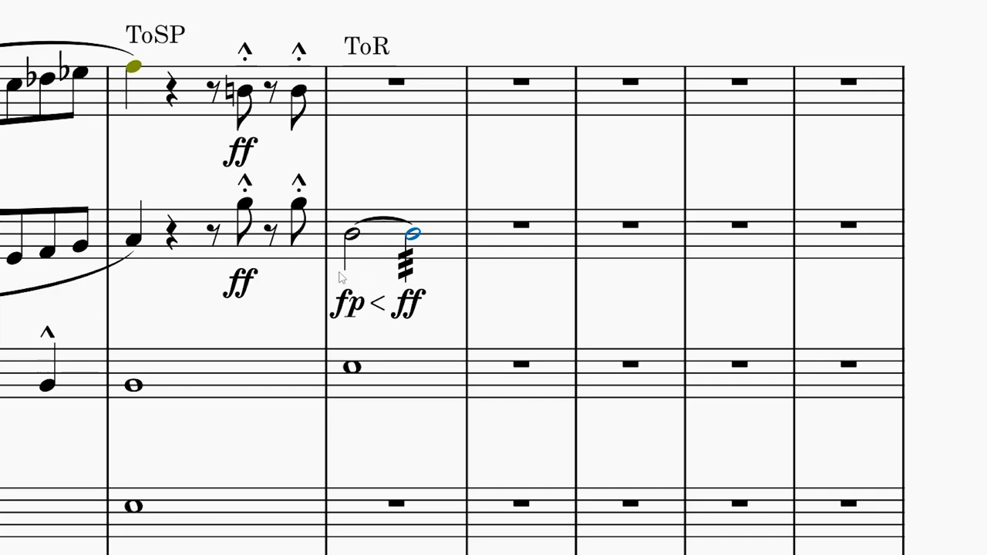
{"action": "key", "text": "Left"}
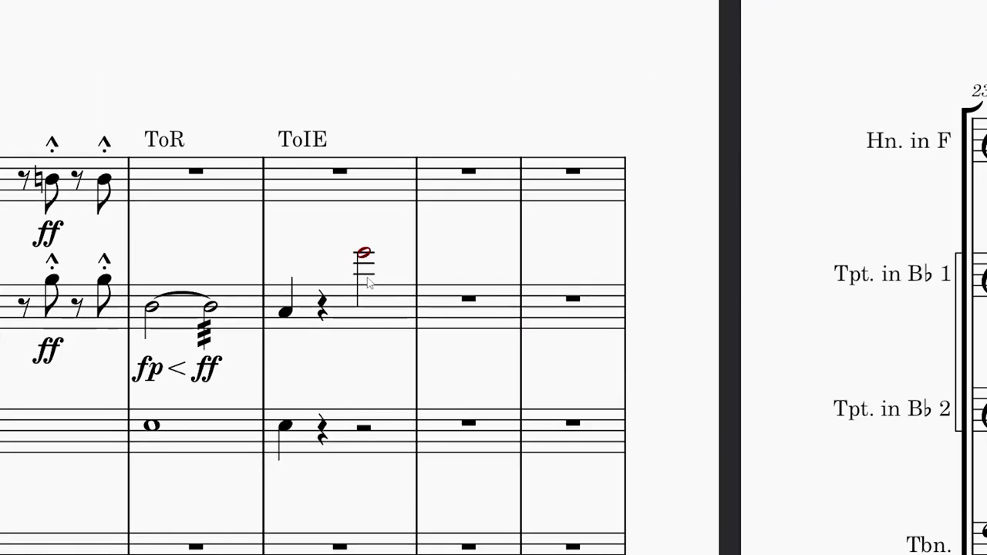
Lower the high half note in the first trumpet's ToIE measure to D and accent the measure's two notes
{"action": "key", "text": "Down"}
{"action": "left_click", "coordinate": [285, 312]}
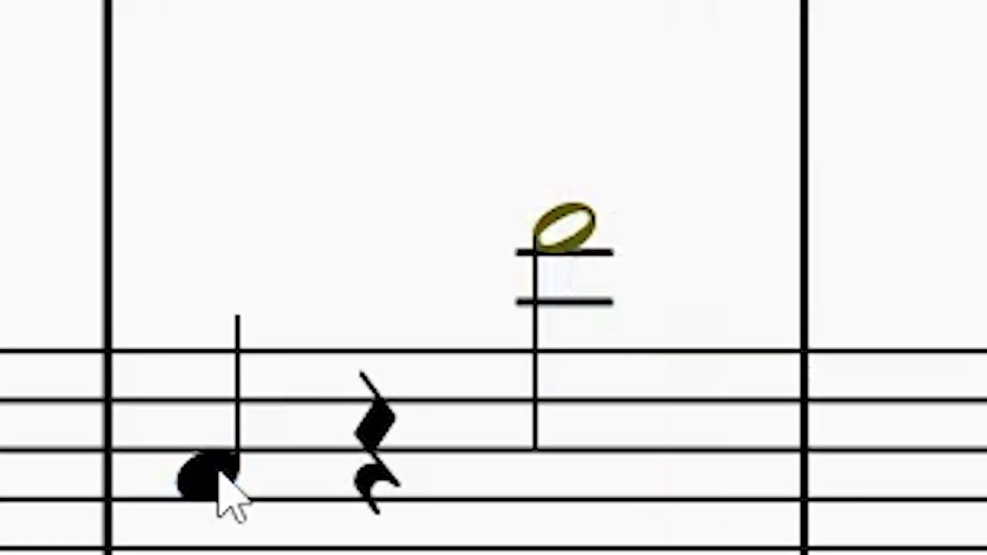
{"action": "left_click", "coordinate": [649, 323]}
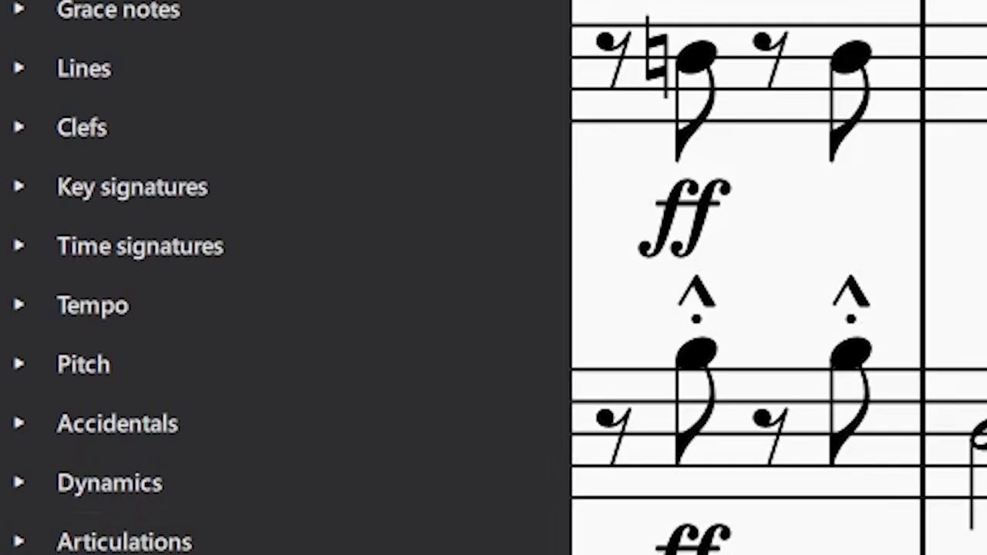
Change the key signature to C major at concert pitch from the ToTS measure onward
{"action": "left_click", "coordinate": [17, 185]}
{"action": "left_click", "coordinate": [471, 462]}
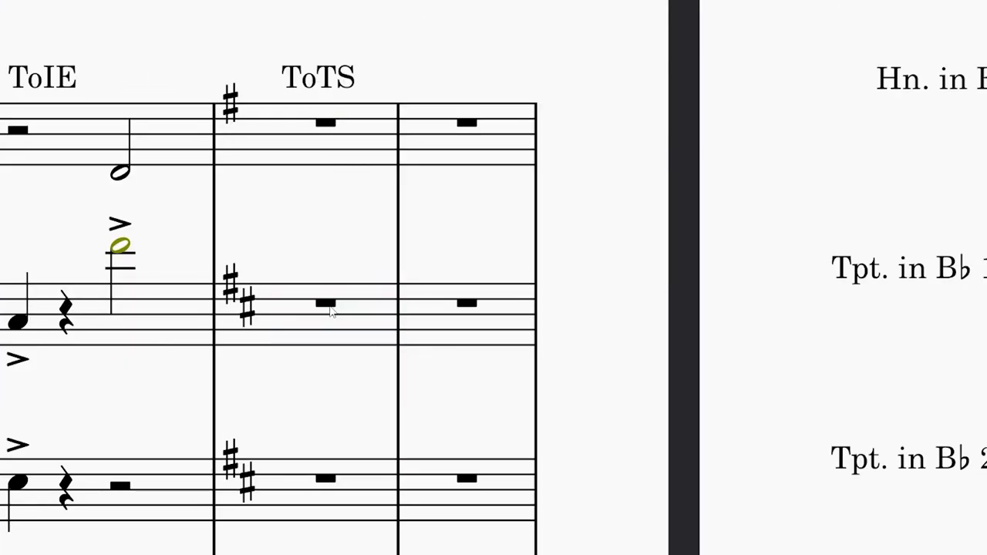
Enter a rising chromatic run of sixteenth notes starting D, D♯, E, E♯ for the second trumpet in the ToTS measure
{"action": "scroll", "coordinate": [327, 440], "scroll_direction": "down", "scroll_amount": 1}
{"action": "left_click", "coordinate": [319, 416]}
{"action": "key", "text": "n"}
{"action": "scroll", "coordinate": [308, 333], "scroll_direction": "down", "scroll_amount": 2}
{"action": "scroll", "coordinate": [309, 333], "scroll_direction": "up", "scroll_amount": 1}
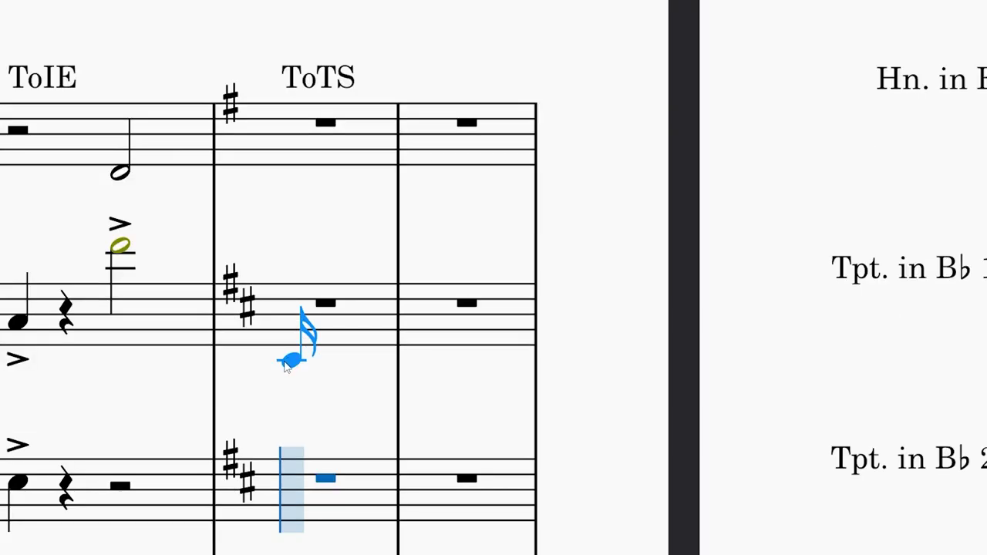
{"action": "scroll", "coordinate": [289, 366], "scroll_direction": "up", "scroll_amount": 2}
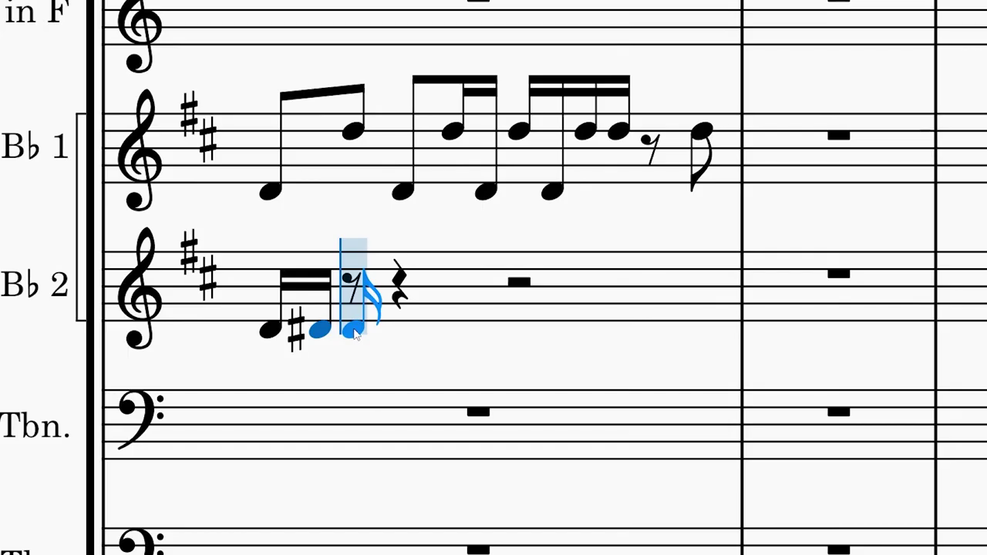
{"action": "left_click", "coordinate": [416, 330]}
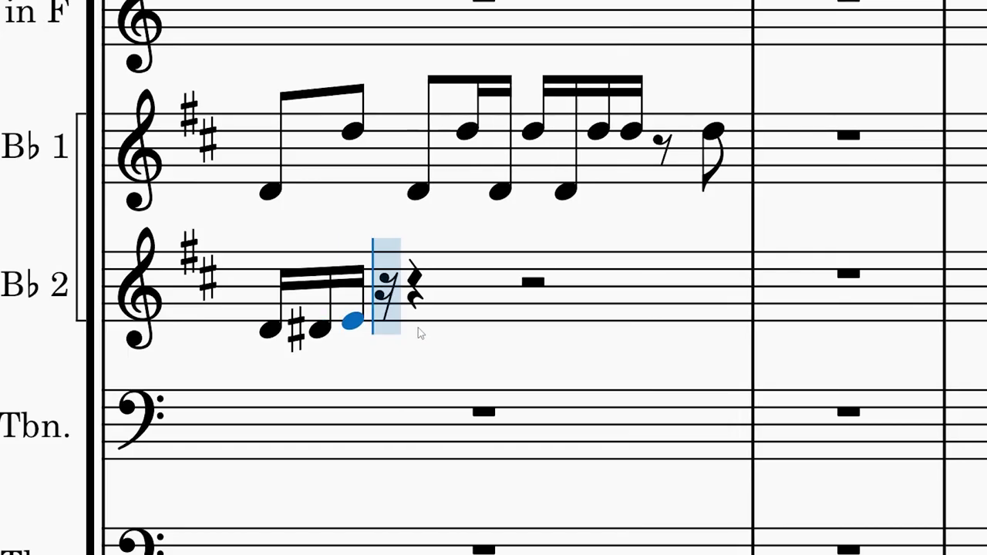
{"action": "left_click", "coordinate": [411, 322]}
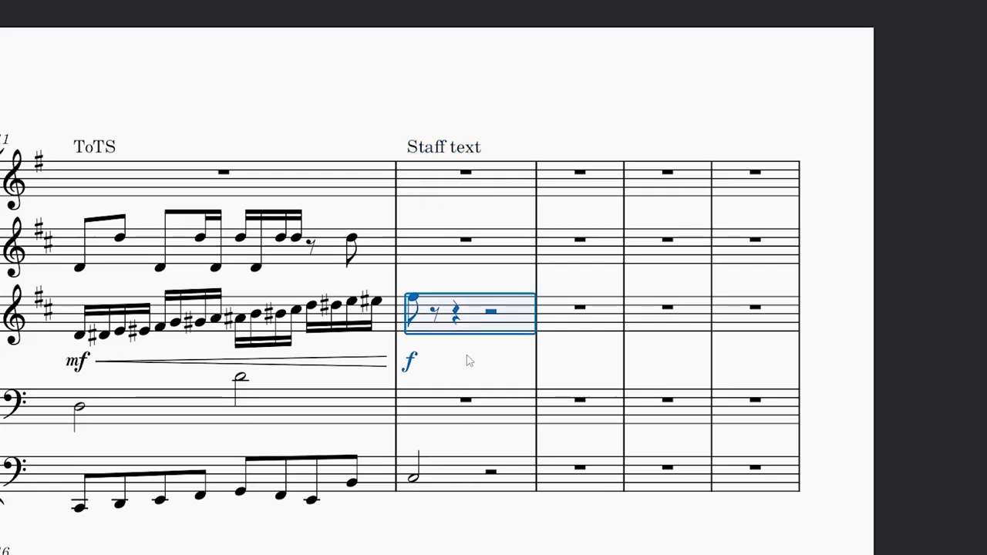
Label measure 12 TT and clear the tuba and second trumpet notes in it
{"action": "left_click", "coordinate": [465, 475]}
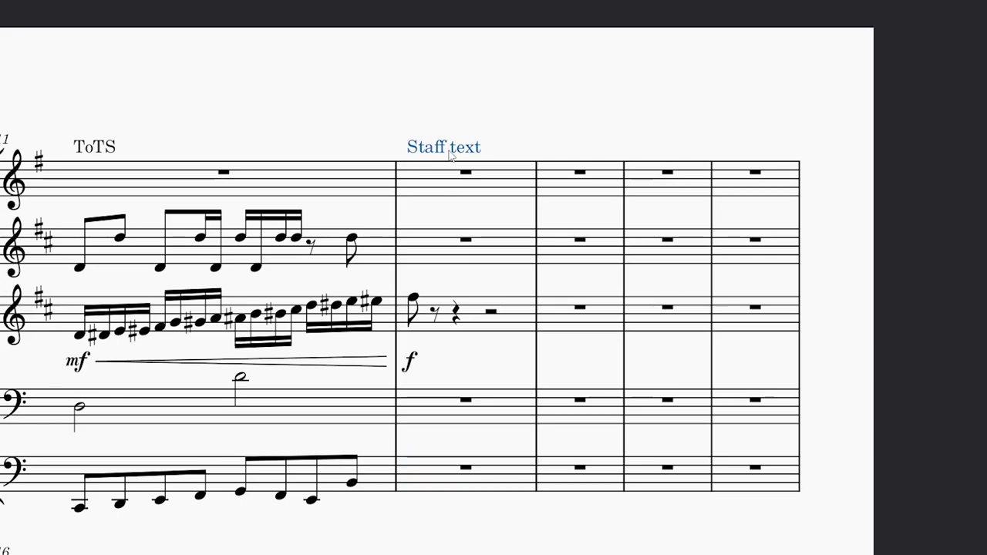
{"action": "type", "text": "TT"}
{"action": "key", "text": "ctrl+a"}
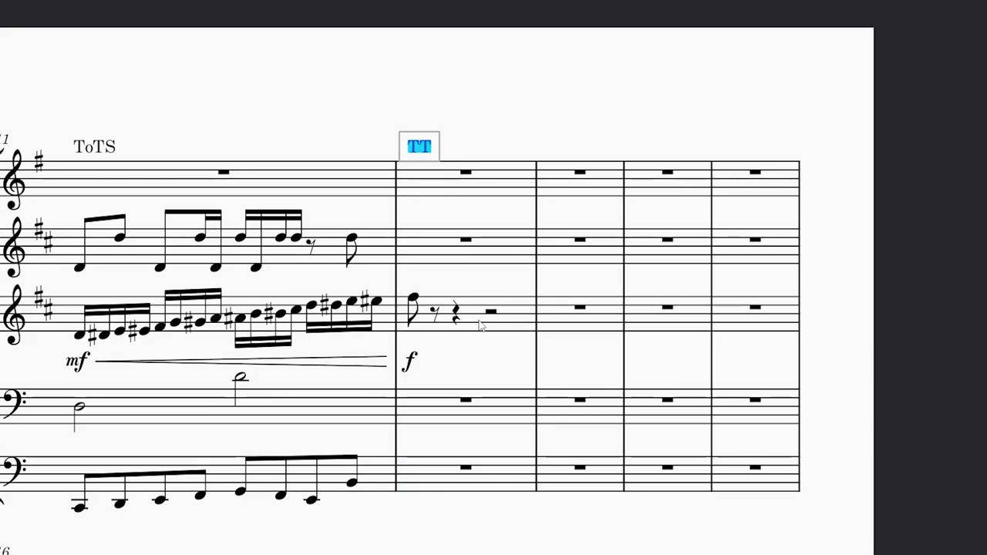
{"action": "key", "text": "Delete"}
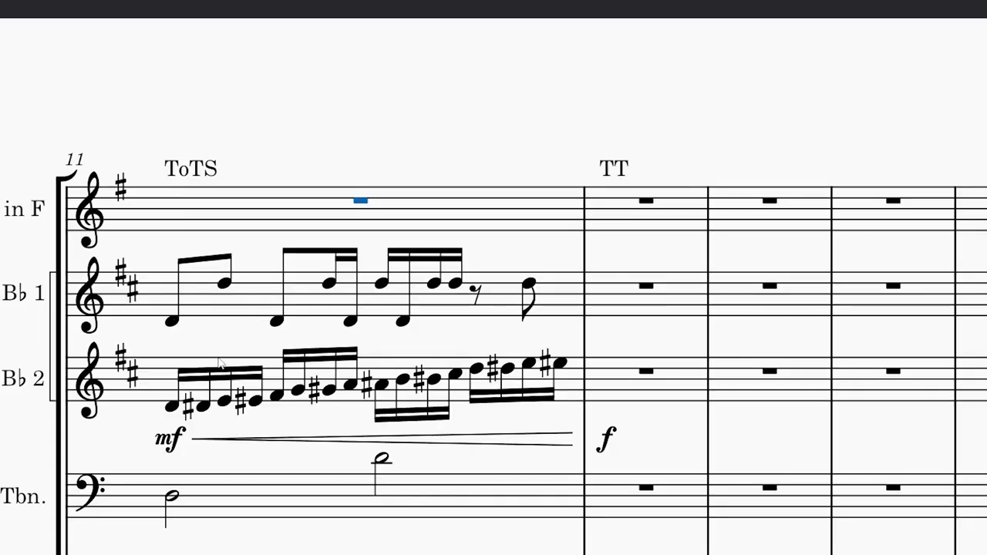
Slur the first trumpet's first nine notes in the ToTS measure, up to the eighth rest
{"action": "key", "text": "shift+Right"}
{"action": "key", "text": "shift+Right"}
{"action": "key", "text": "shift+Right"}
{"action": "key", "text": "shift+Right"}
{"action": "key", "text": "shift+Right"}
{"action": "key", "text": "shift+Right"}
{"action": "key", "text": "shift+Right"}
{"action": "key", "text": "shift+Right"}
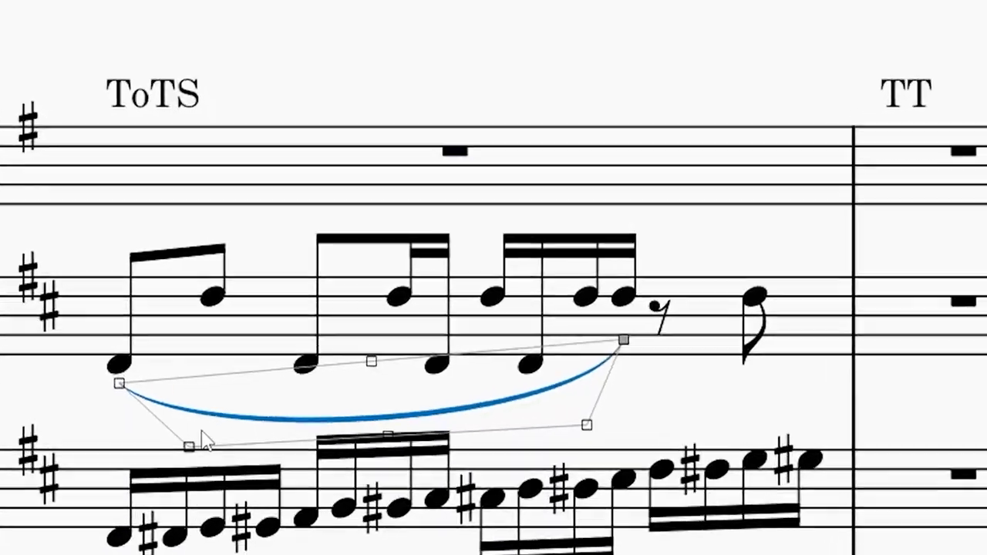
{"action": "left_click", "coordinate": [360, 201]}
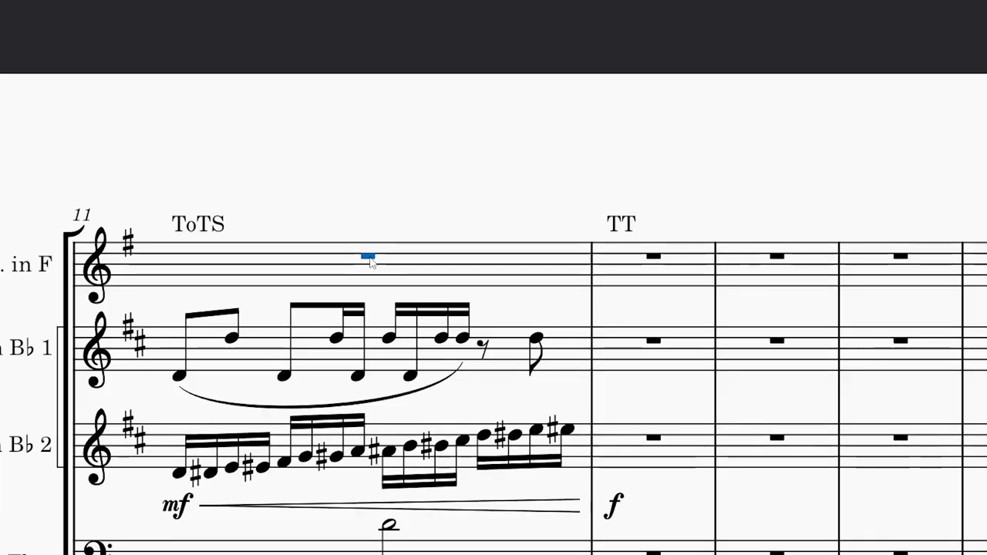
Enter the horn's melody in the ToTS measure, closing with four descending eighth notes
{"action": "key", "text": "n"}
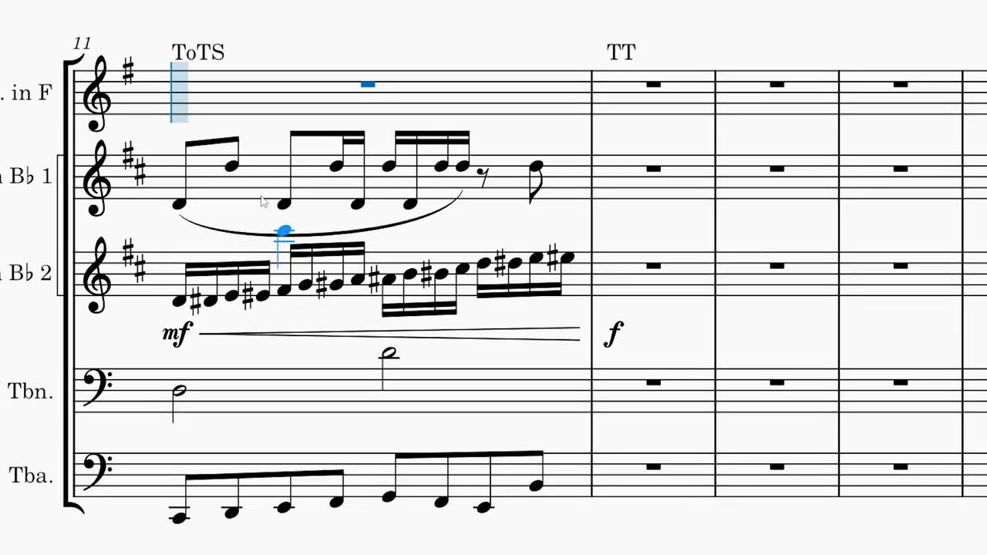
{"action": "scroll", "coordinate": [258, 196], "scroll_direction": "up", "scroll_amount": 2}
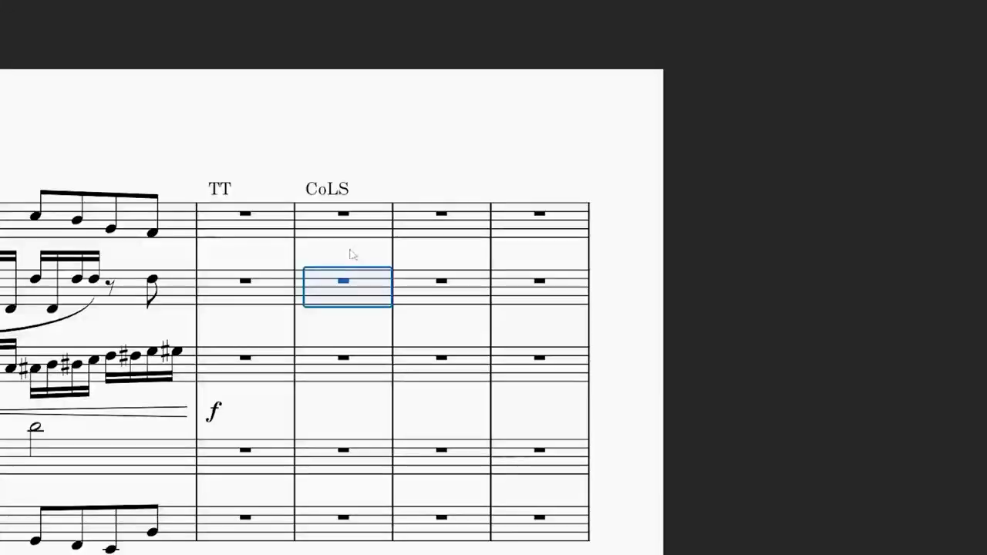
Add a tempo marking of quarter note = 60 to the CoLS measure, placed between the label and the horn staff
{"action": "left_click", "coordinate": [349, 255]}
{"action": "scroll", "coordinate": [349, 254], "scroll_direction": "up", "scroll_amount": 3}
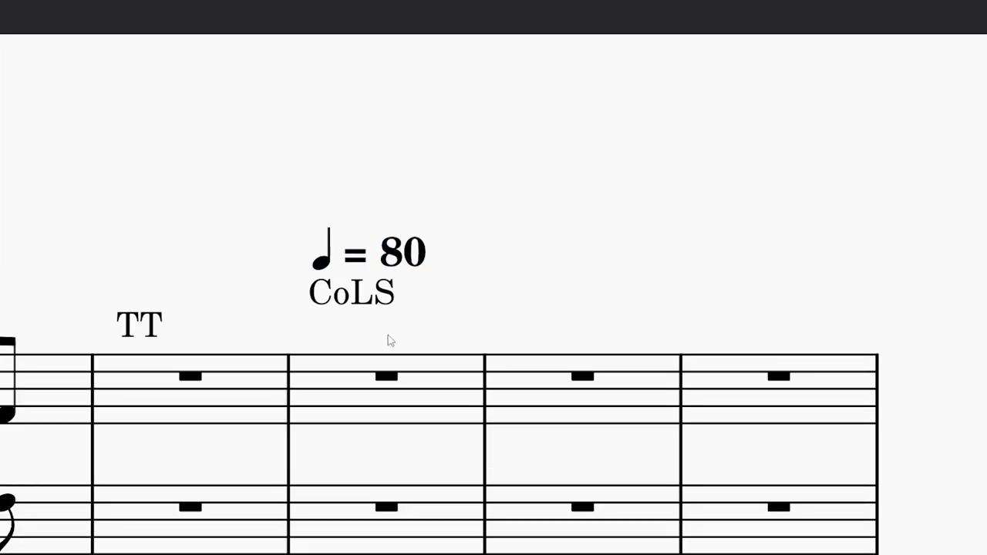
{"action": "left_click_drag", "start_coordinate": [400, 256], "coordinate": [391, 335]}
{"action": "left_click", "coordinate": [363, 228]}
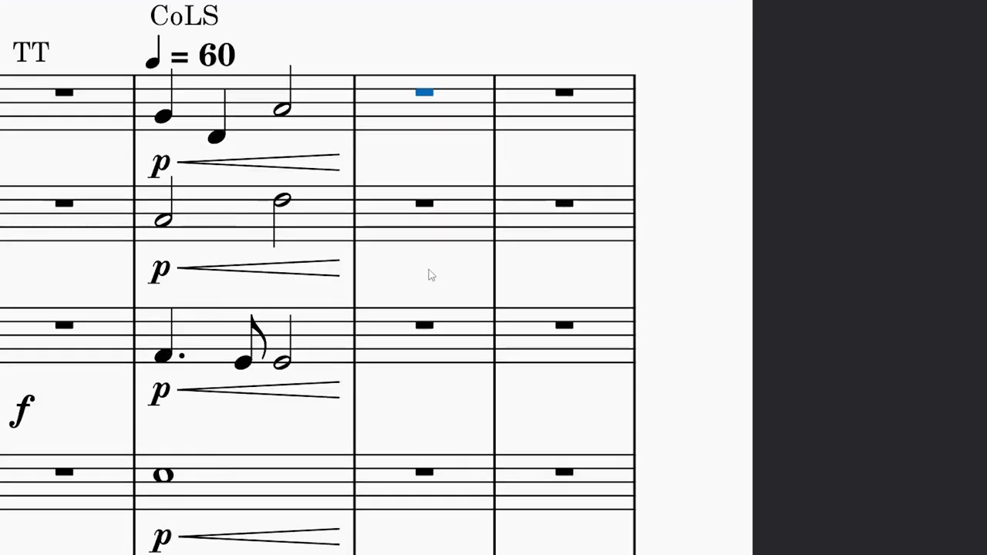
Label the measure after CoLS with the staff text ToZD above the horn staff
{"action": "scroll", "coordinate": [320, 323], "scroll_direction": "down", "scroll_amount": 3}
{"action": "left_click", "coordinate": [398, 255]}
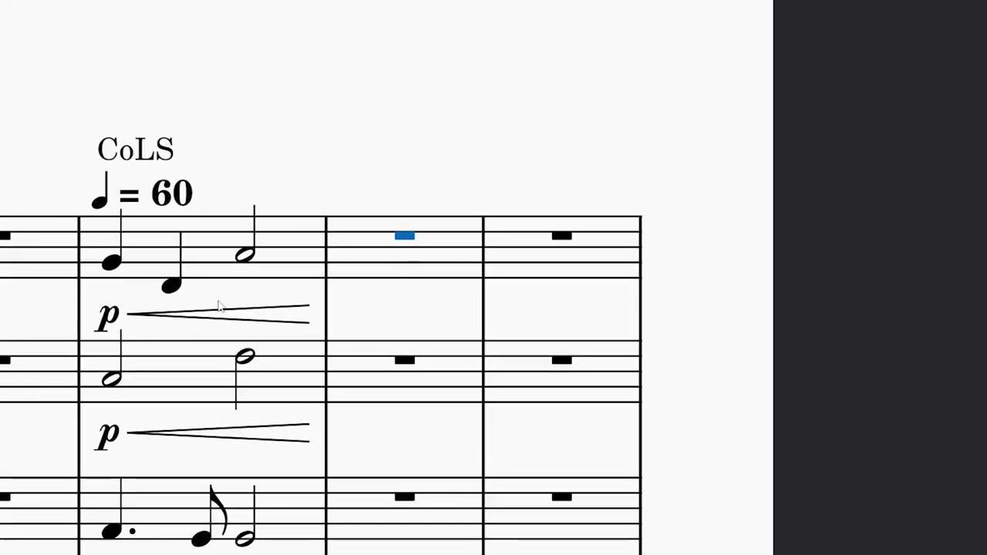
{"action": "key", "text": "ctrl+t"}
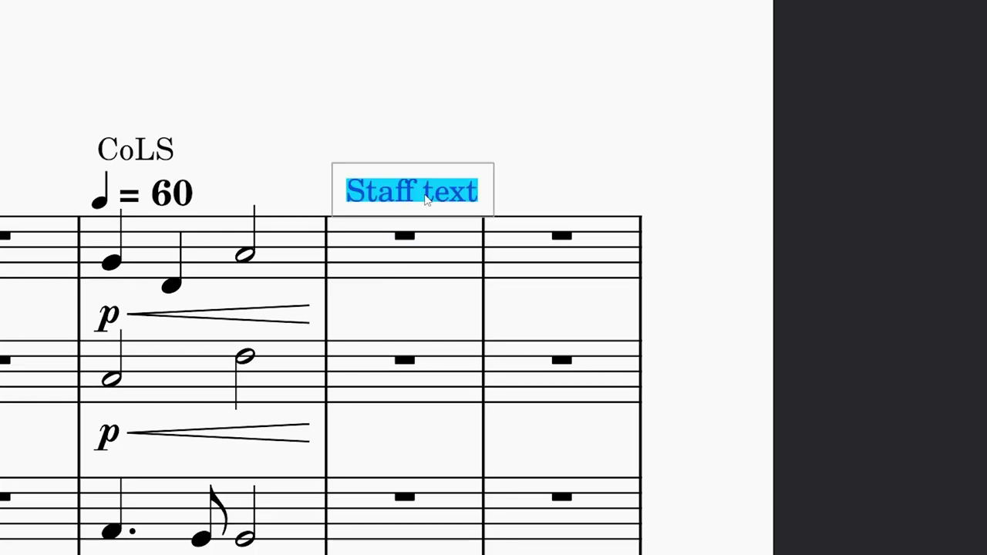
{"action": "type", "text": "ToX"}
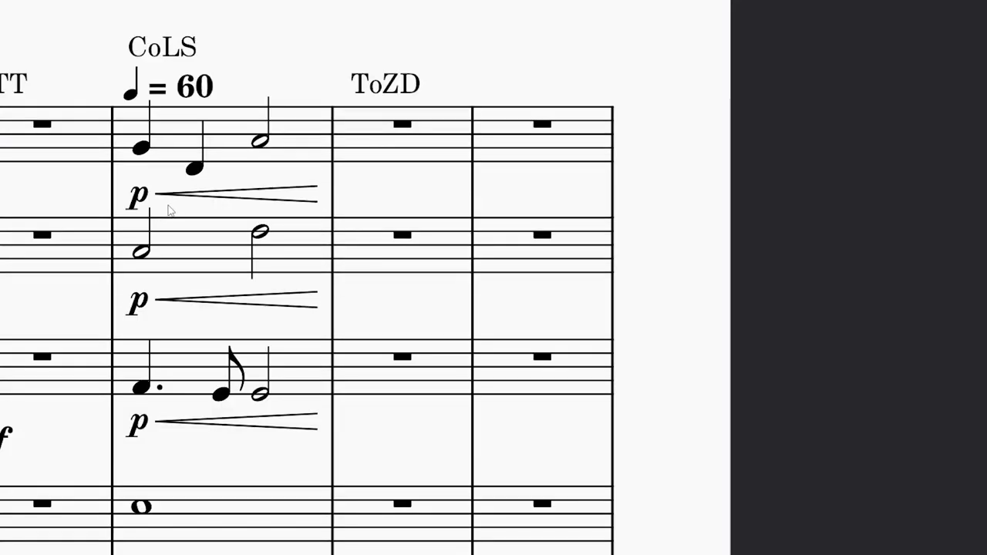
Label the measure after ToP as ToHS and give it a tempo marking of quarter note = 145
{"action": "scroll", "coordinate": [330, 230], "scroll_direction": "up", "scroll_amount": 2}
{"action": "scroll", "coordinate": [337, 241], "scroll_direction": "down", "scroll_amount": 2}
{"action": "scroll", "coordinate": [337, 241], "scroll_direction": "down", "scroll_amount": 2}
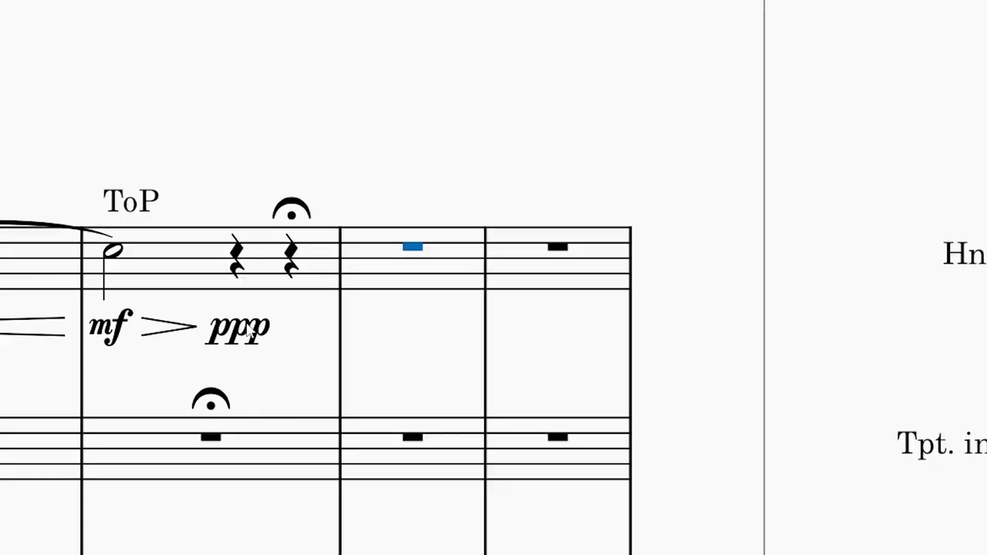
{"action": "key", "text": "ctrl+t"}
{"action": "type", "text": "ToH"}
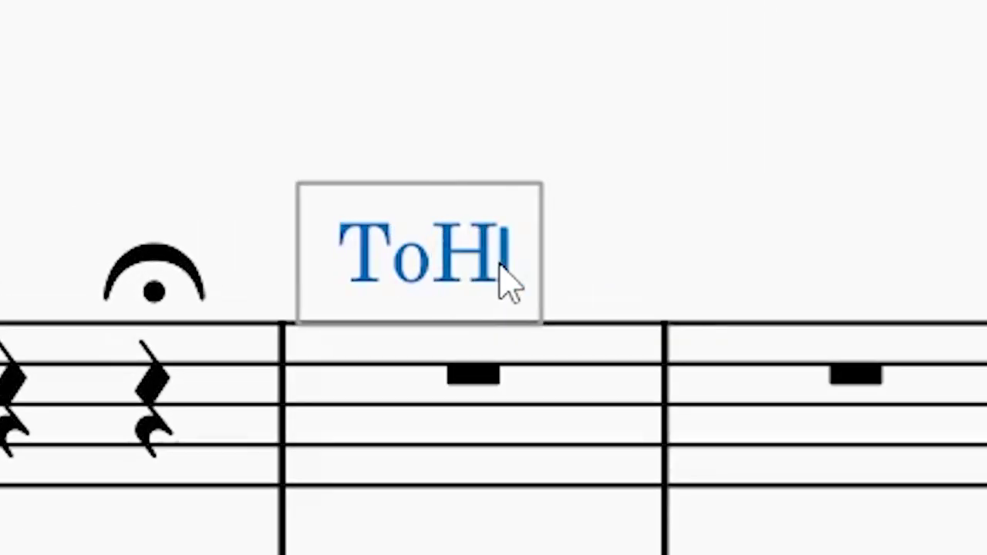
{"action": "type", "text": "S"}
{"action": "key", "text": "Escape"}
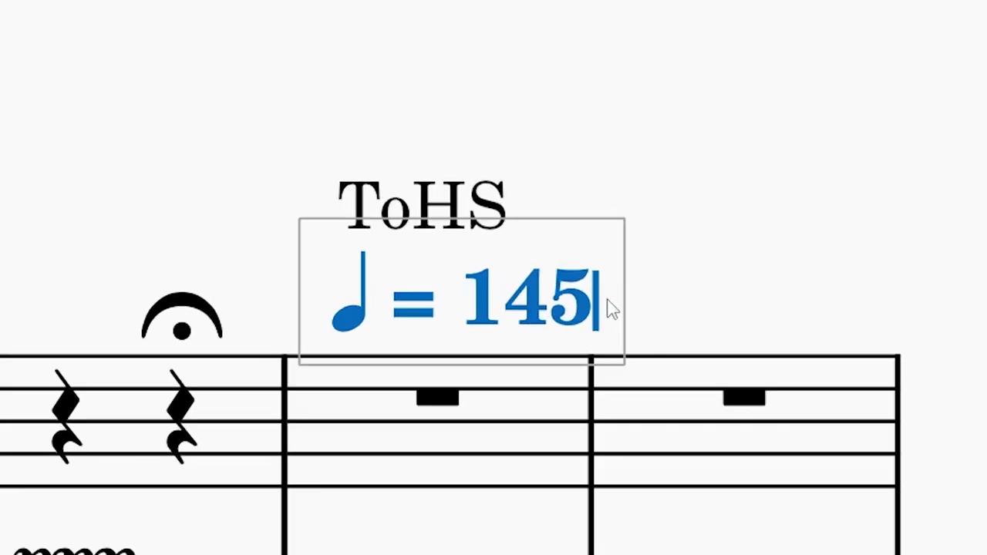
{"action": "key", "text": "Escape"}
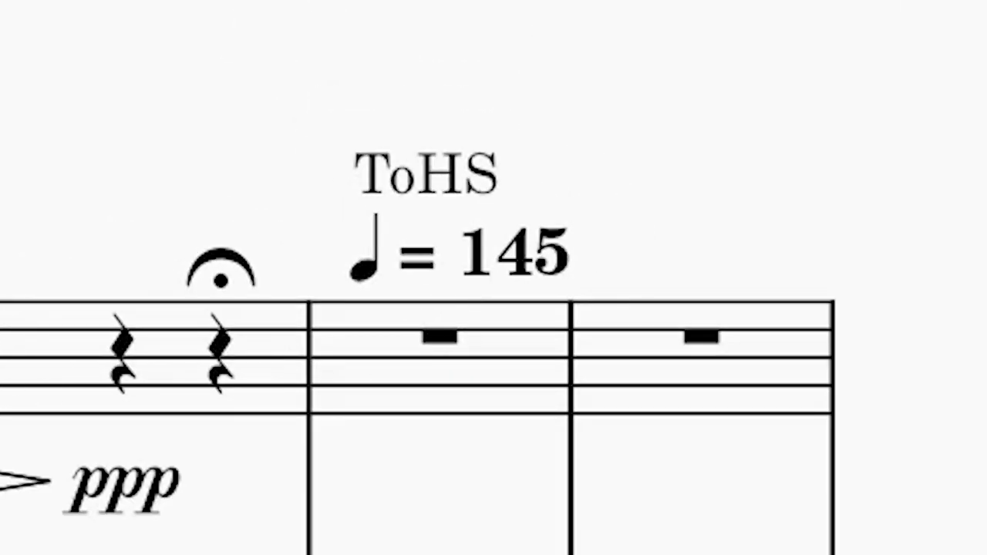
Label the measure after ToHS as ToMH and reuse the ToH measure's music in it for all five instruments
{"action": "key", "text": "ctrl+t"}
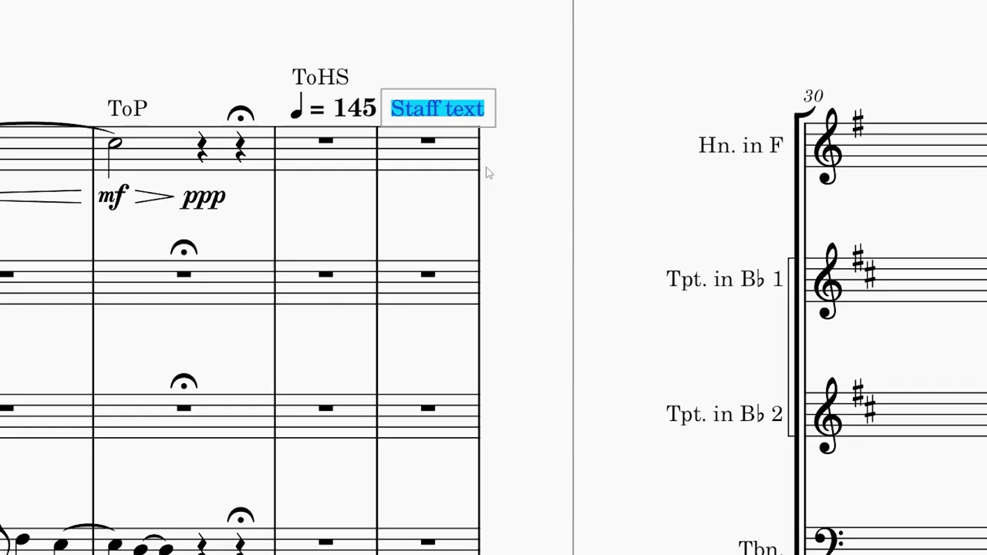
{"action": "type", "text": "ToM"}
{"action": "type", "text": "H"}
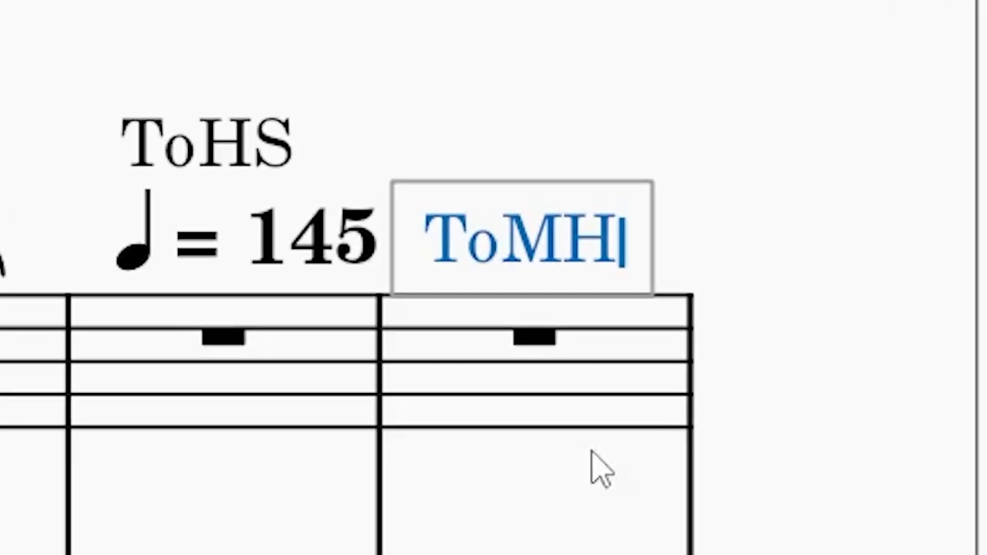
{"action": "key", "text": "Escape"}
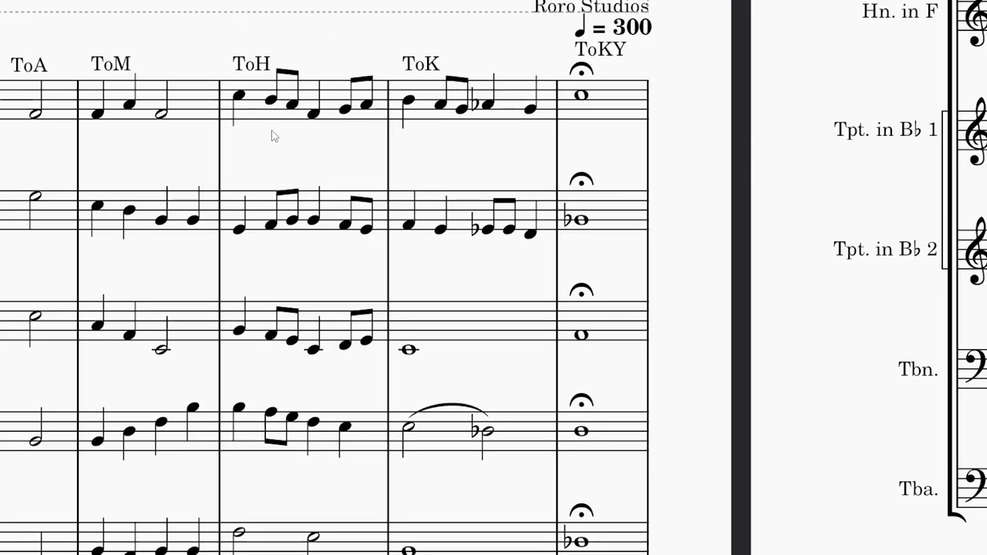
{"action": "left_click", "coordinate": [271, 133]}
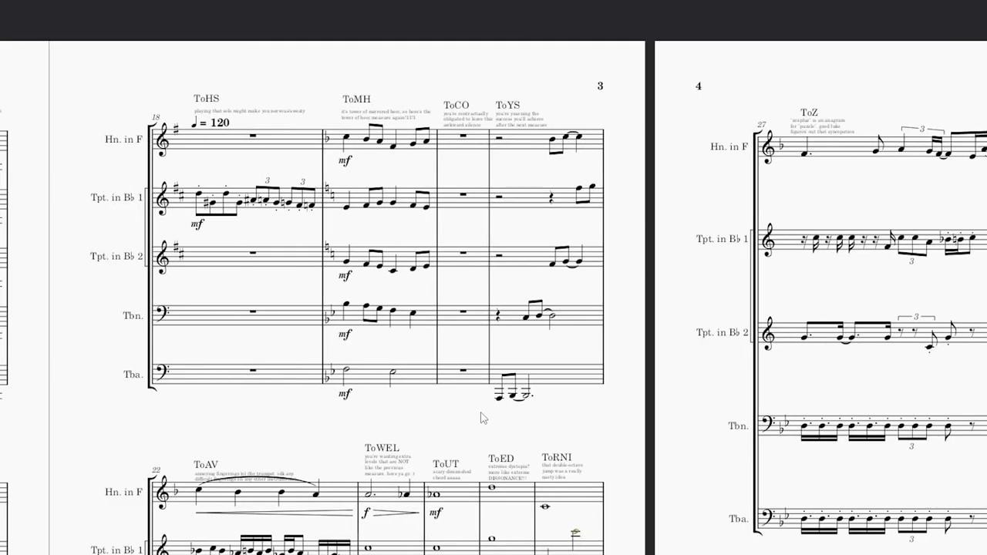
{"action": "scroll", "coordinate": [484, 417], "scroll_direction": "down", "scroll_amount": 3}
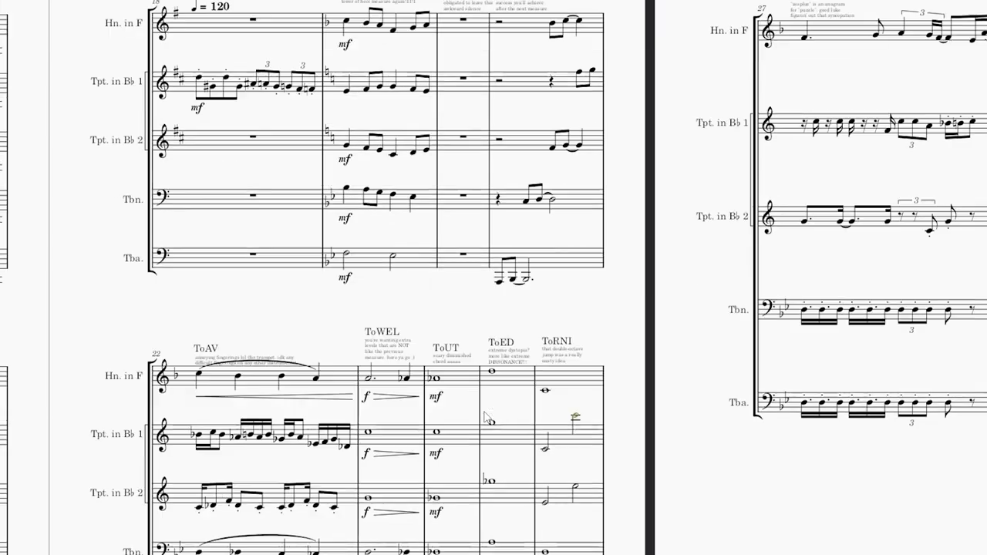
{"action": "scroll", "coordinate": [411, 367], "scroll_direction": "up", "scroll_amount": 5}
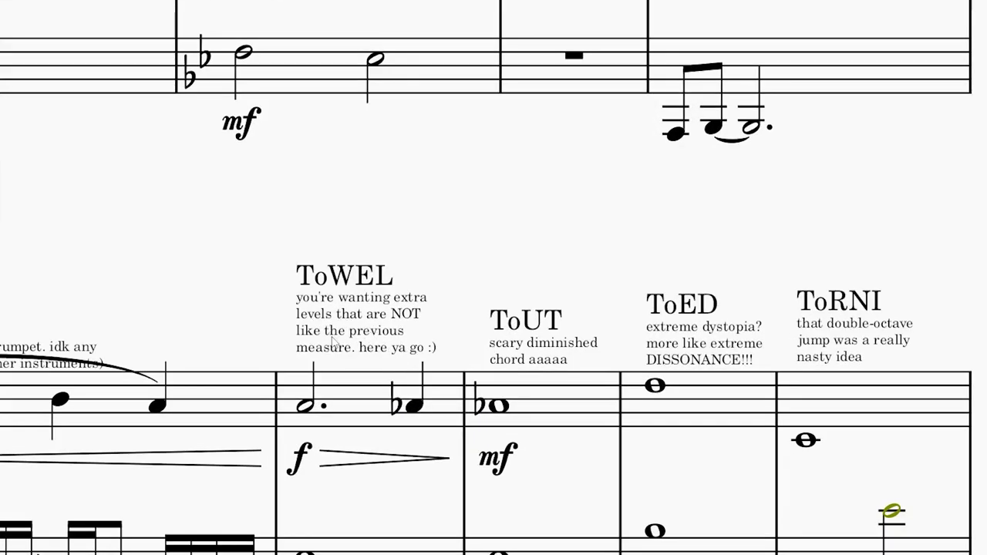